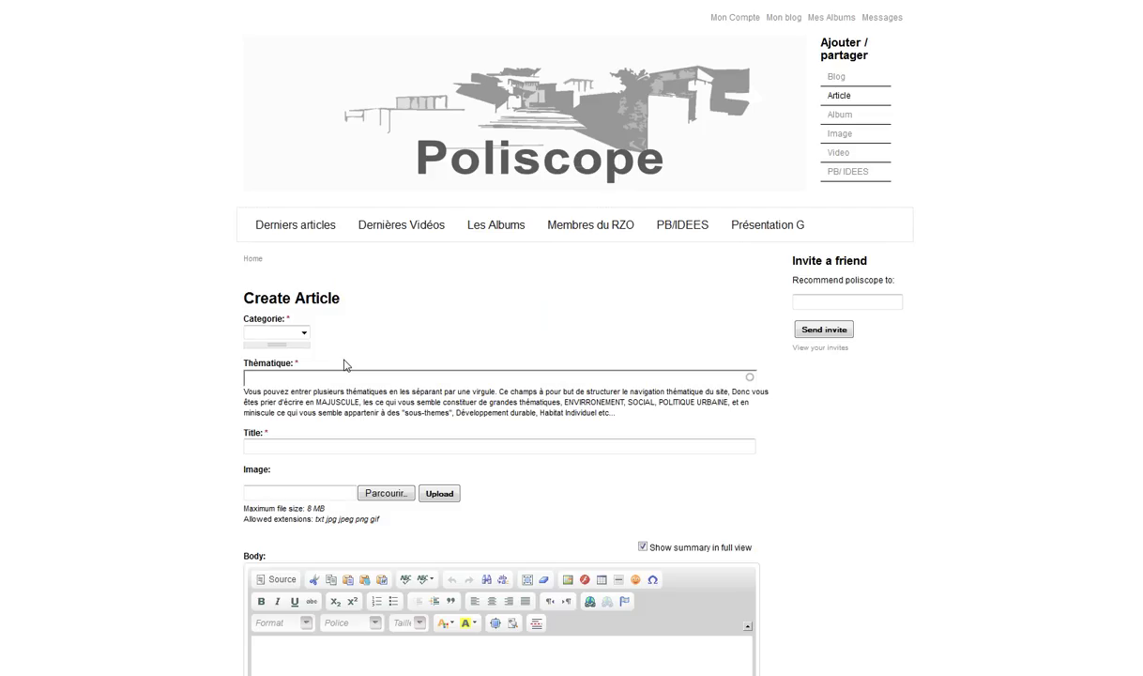
- Set the article's category to Autre with the subcategory tutoriels site
{"action": "left_click", "coordinate": [303, 334]}
{"action": "left_click", "coordinate": [386, 326]}
{"action": "left_click", "coordinate": [304, 334]}
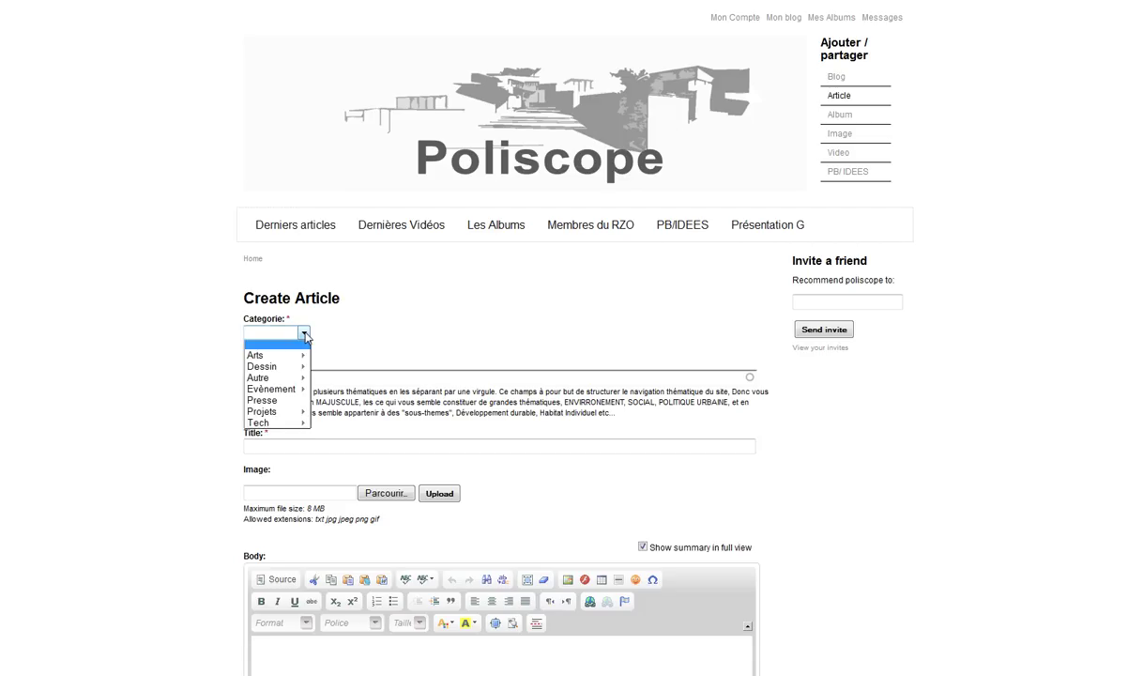
{"action": "left_click", "coordinate": [259, 377]}
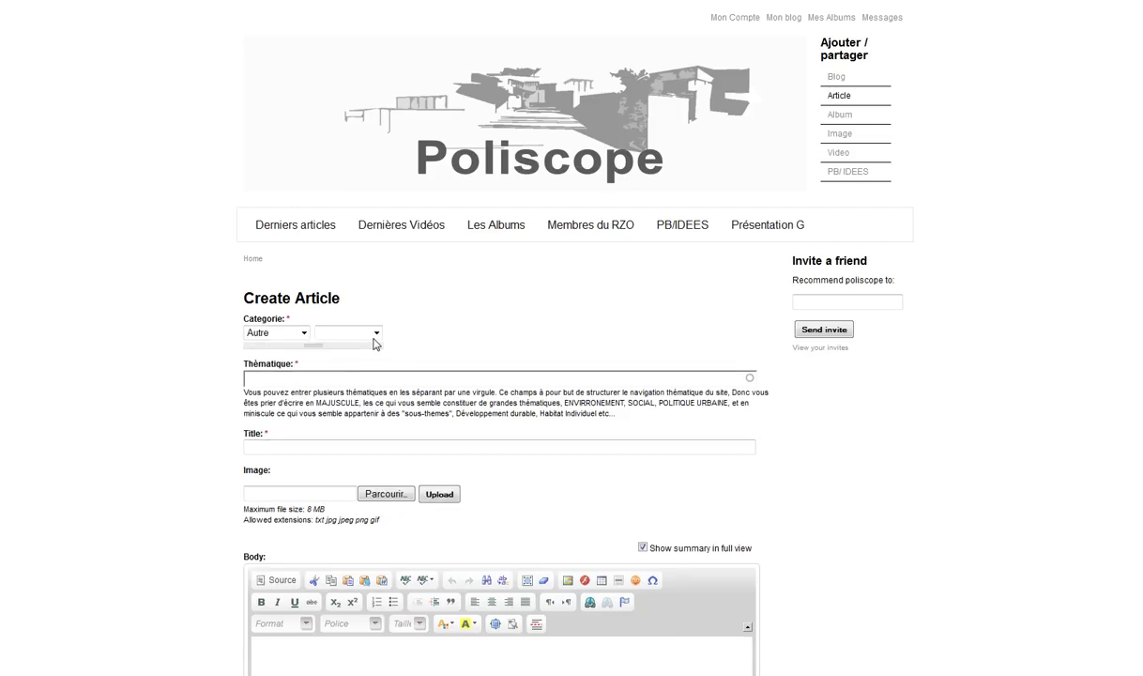
{"action": "left_click", "coordinate": [371, 333]}
{"action": "left_click", "coordinate": [362, 361]}
- Enter "Utilisation site, tuto" as the thématique and title the article "Ajouter un contenu de type article"
{"action": "type", "text": "Uti"}
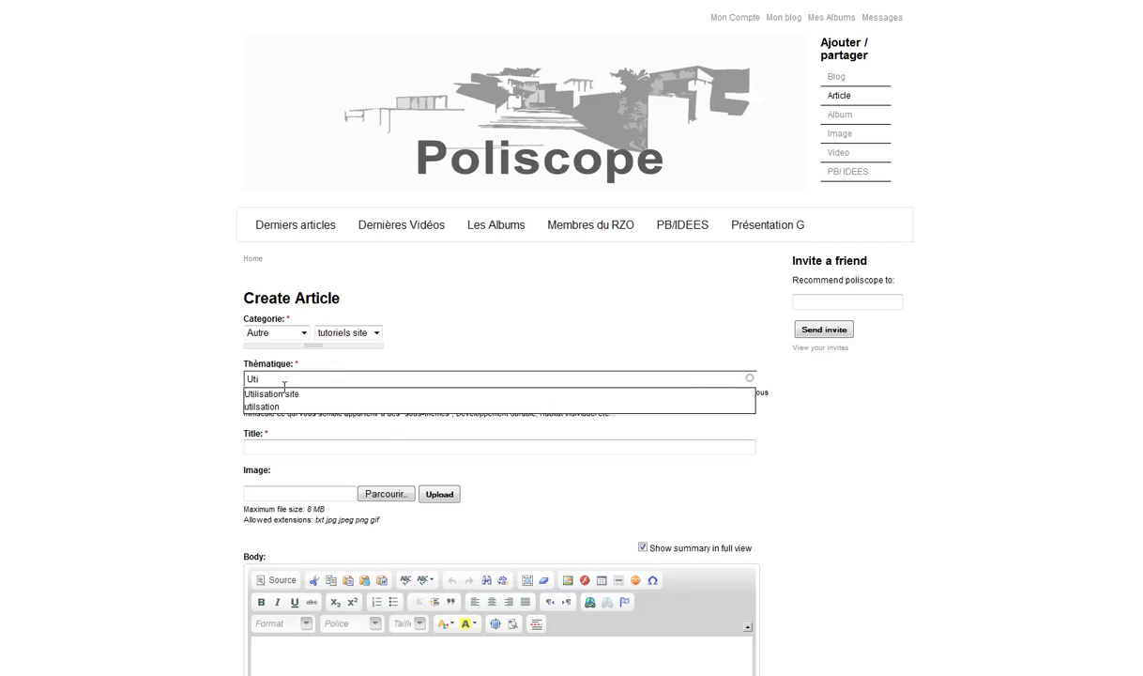
{"action": "left_click", "coordinate": [279, 395]}
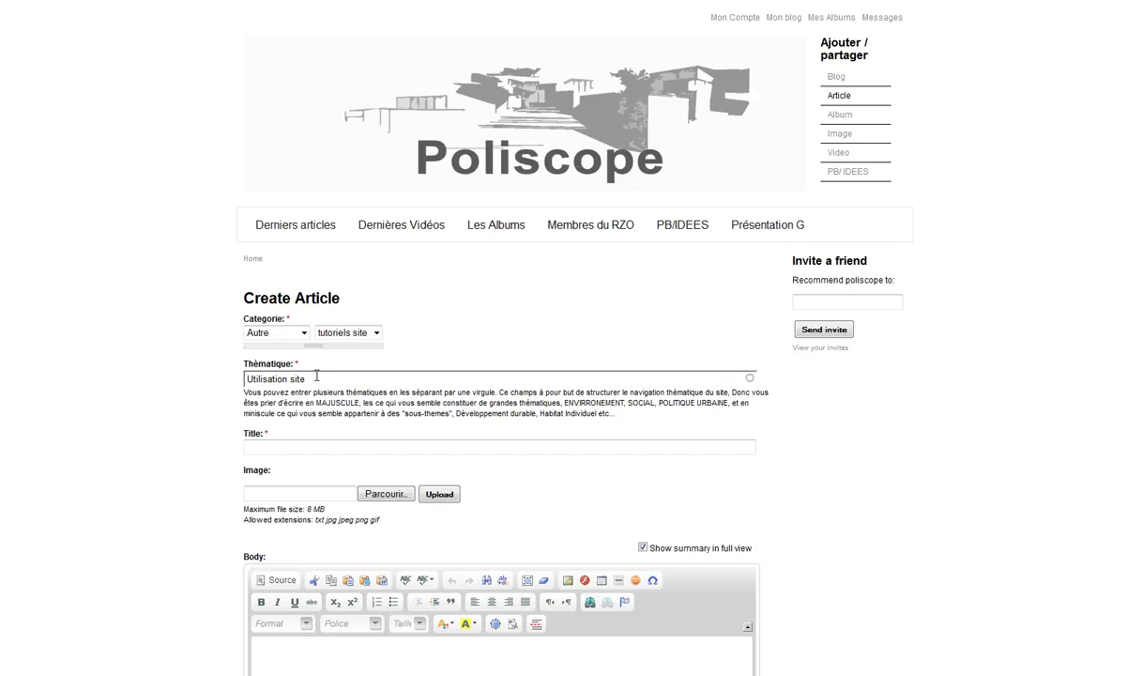
{"action": "type", "text": ", tuto"}
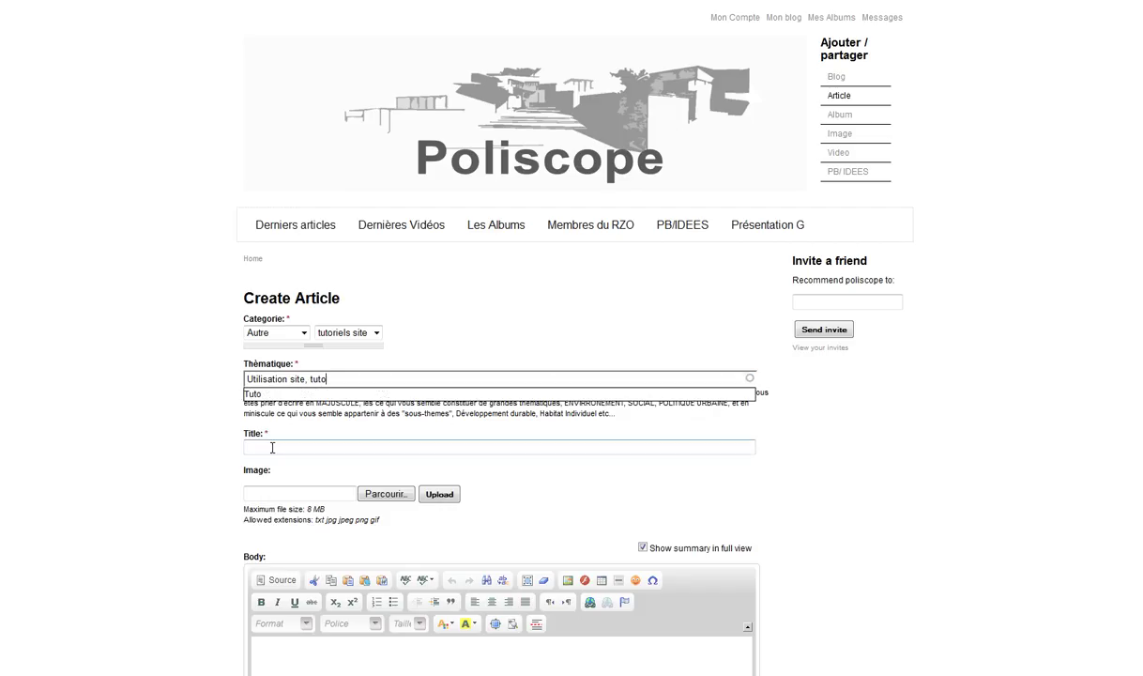
{"action": "left_click", "coordinate": [272, 447]}
{"action": "type", "text": "Ajout"}
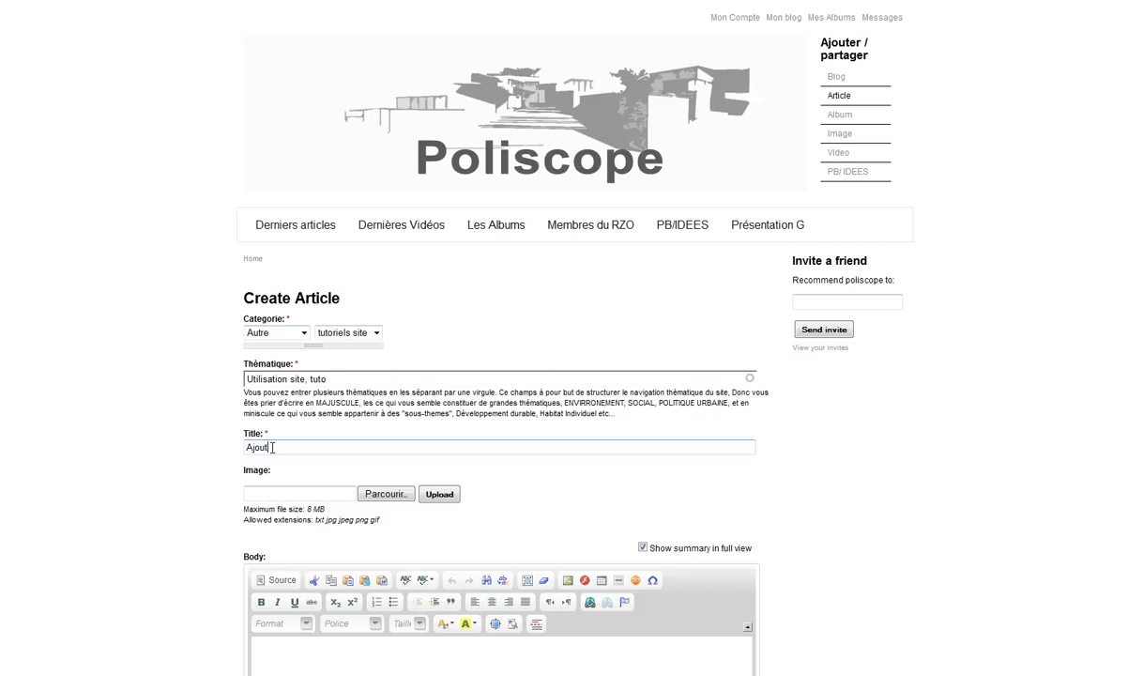
{"action": "type", "text": "er un contenu de type article"}
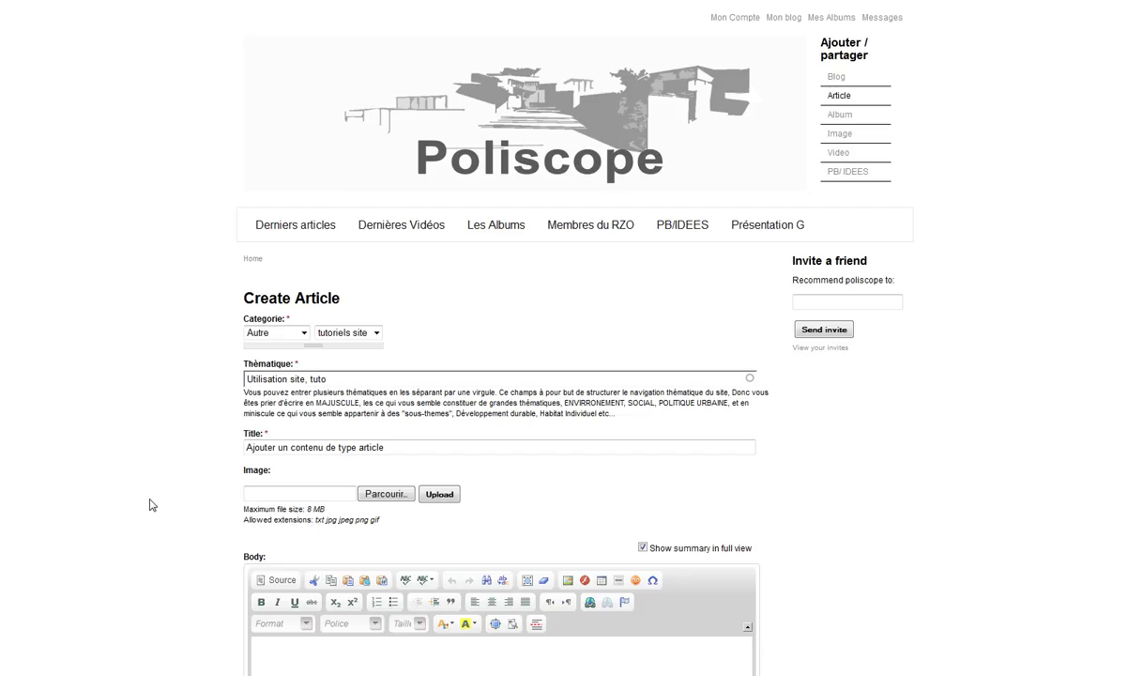
- Choose the poliscopelogo file as the article's image
{"action": "left_click", "coordinate": [390, 494]}
{"action": "left_click", "coordinate": [387, 494]}
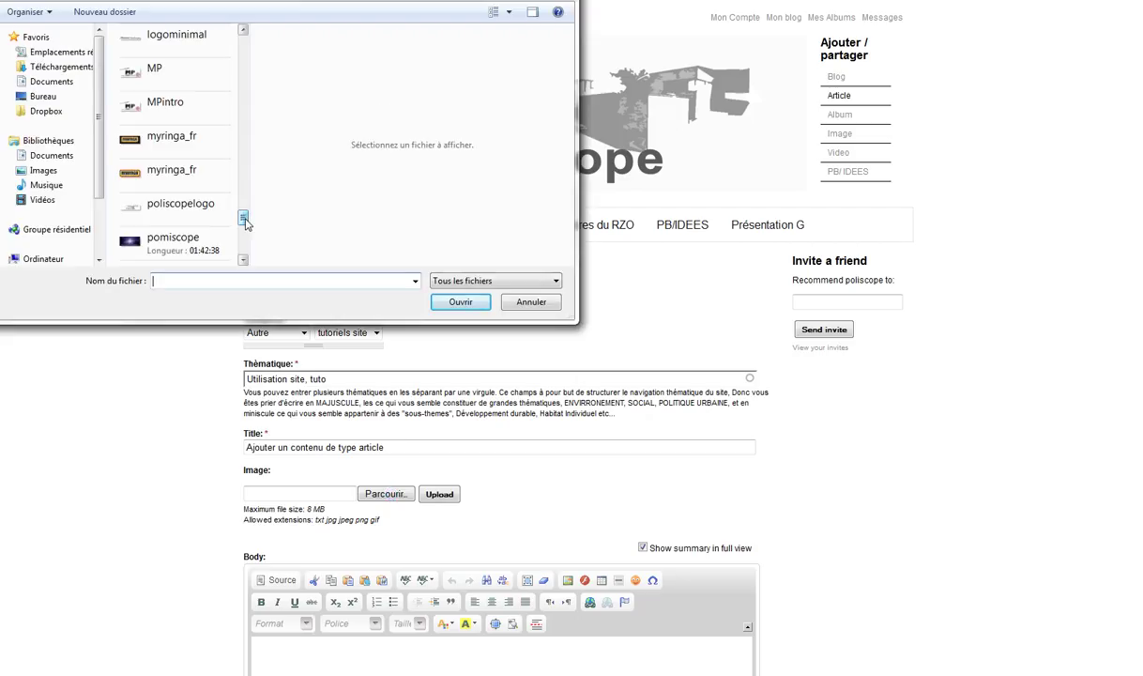
{"action": "left_click", "coordinate": [178, 205]}
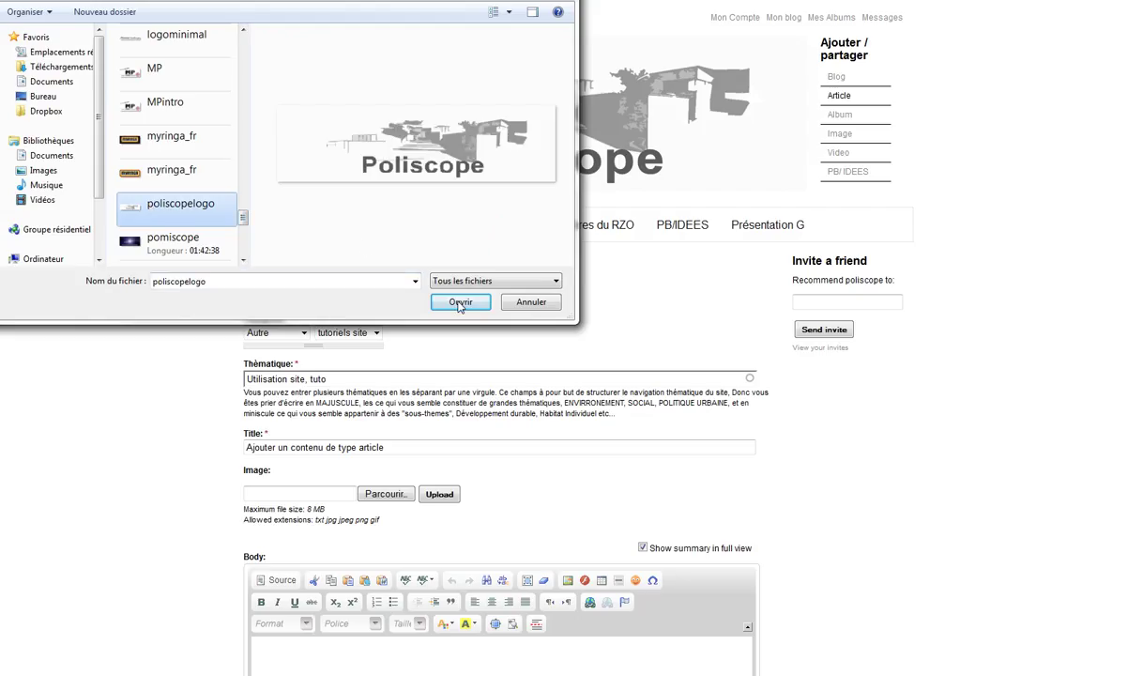
{"action": "key", "text": "Return"}
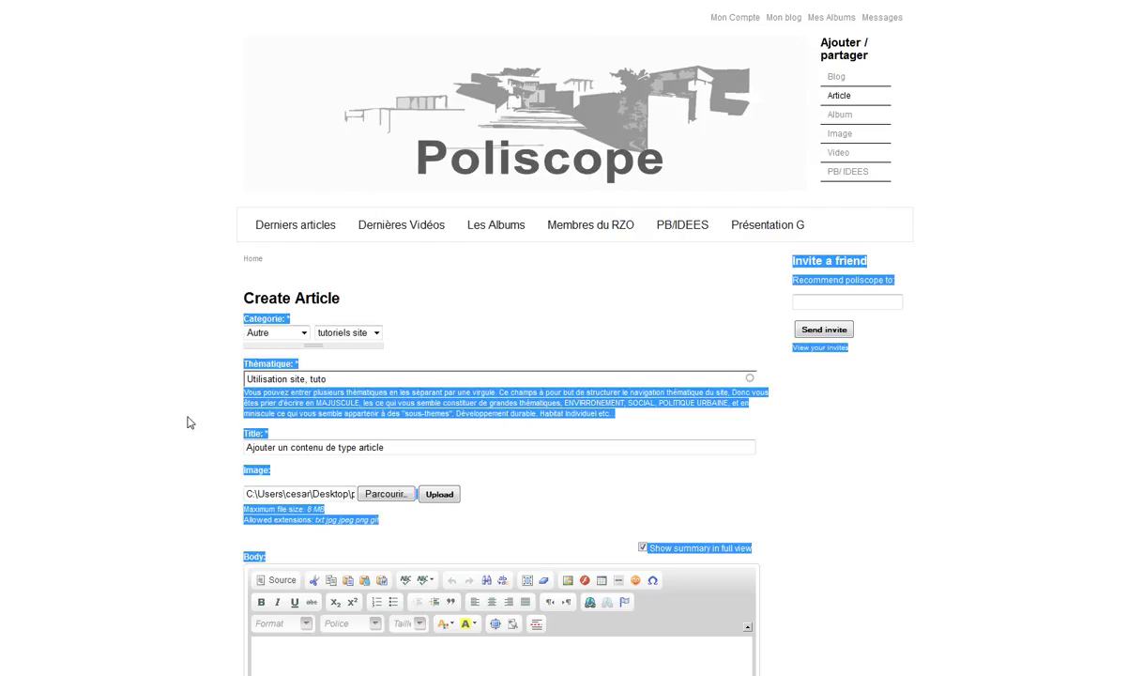
{"action": "left_click", "coordinate": [187, 422]}
- Go to the Pavillon de l'Arsenal website and open the "Architectures quatre vingt" exhibition page
{"action": "scroll", "coordinate": [184, 411], "scroll_direction": "down", "scroll_amount": 3}
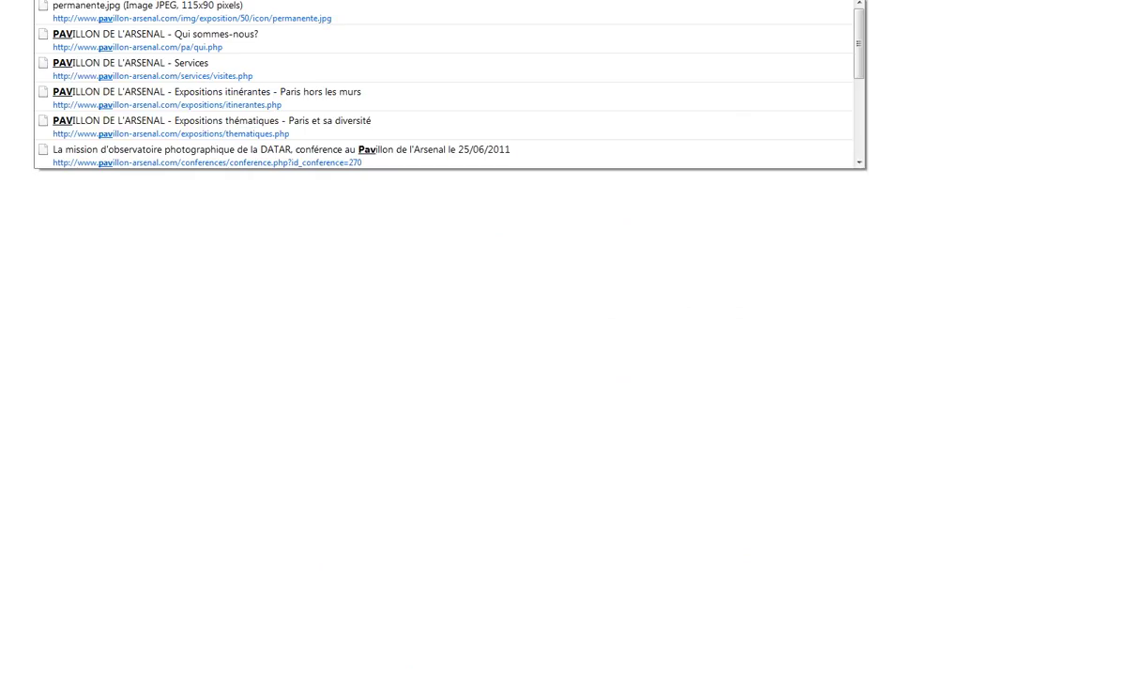
{"action": "type", "text": "illon p"}
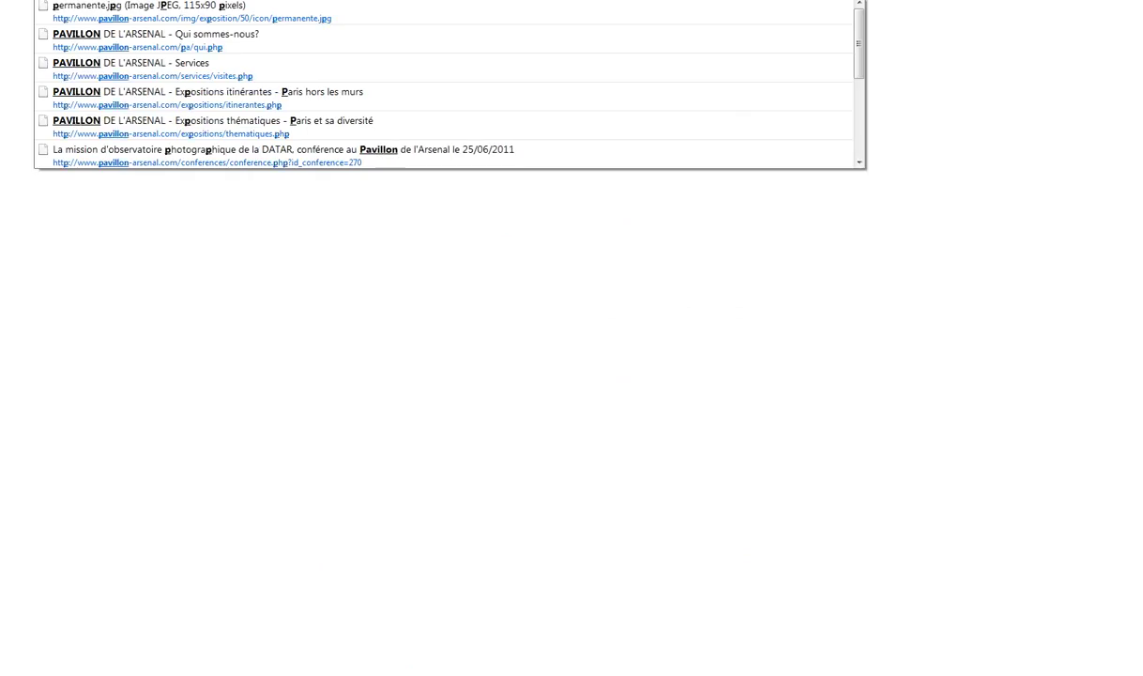
{"action": "key", "text": "BackSpace"}
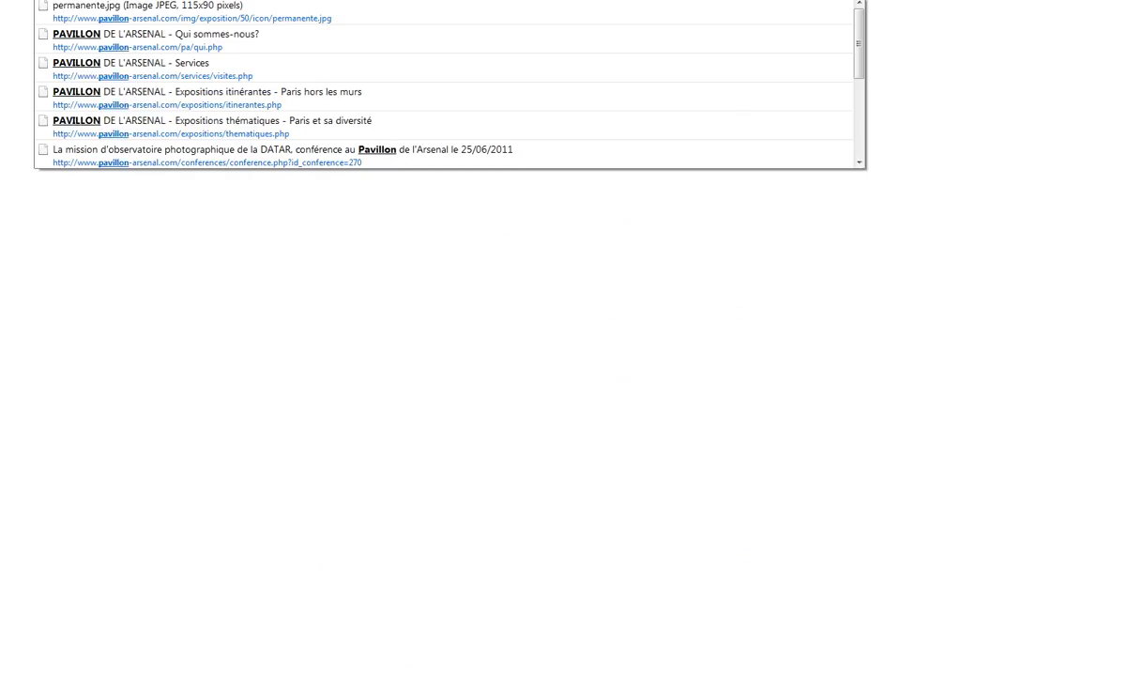
{"action": "key", "text": "Return"}
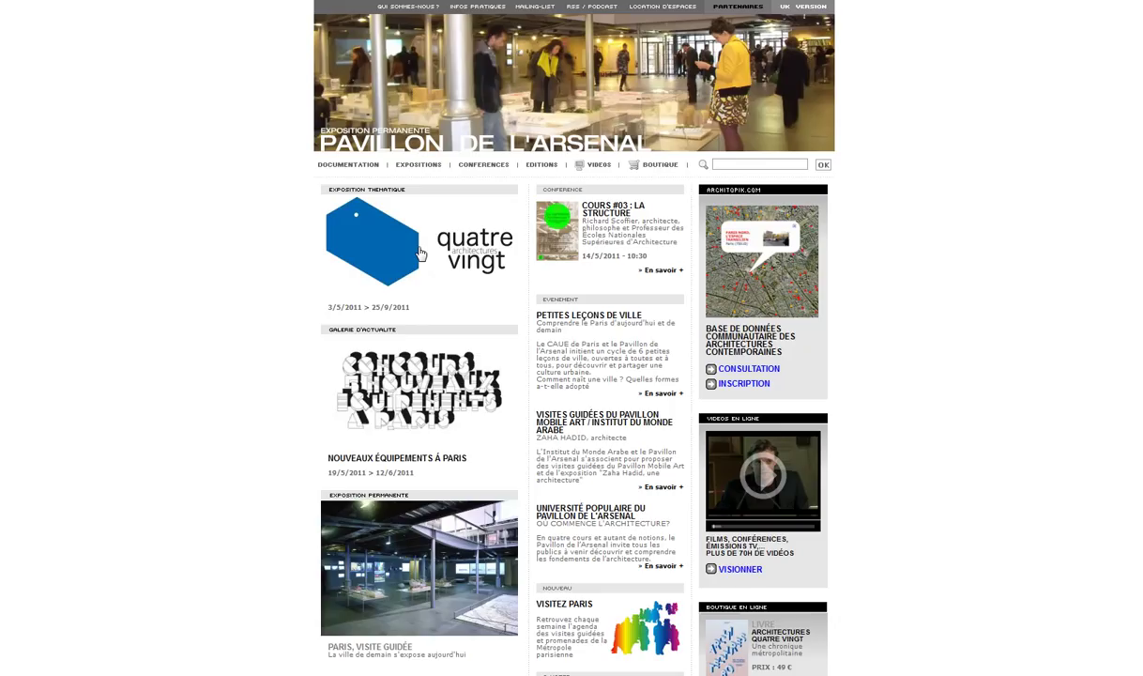
{"action": "left_click", "coordinate": [420, 254]}
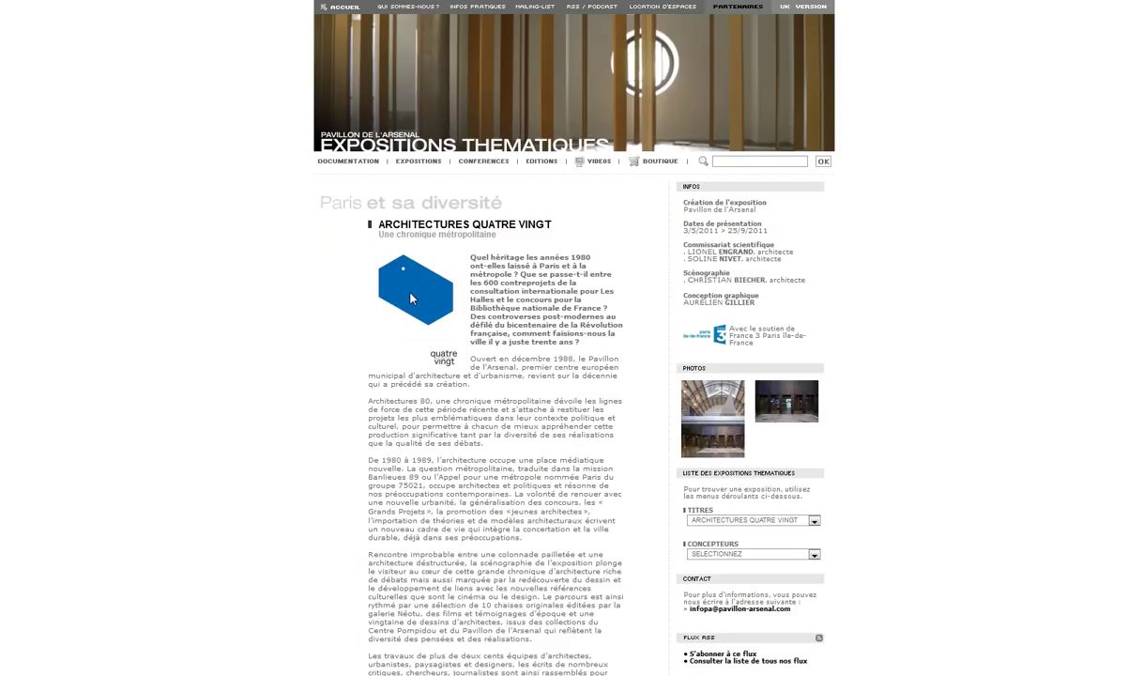
- Display the exhibition's blue hexagon image on its own and save it to the desktop as Arsenal
{"action": "right_click", "coordinate": [411, 298]}
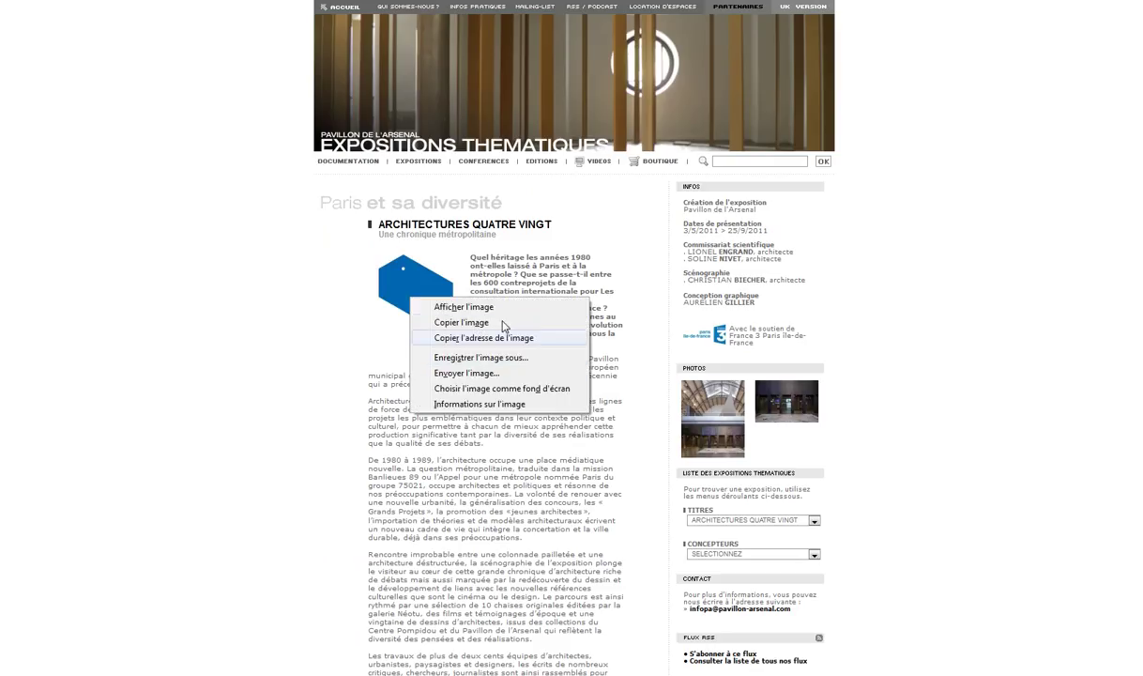
{"action": "left_click", "coordinate": [482, 309]}
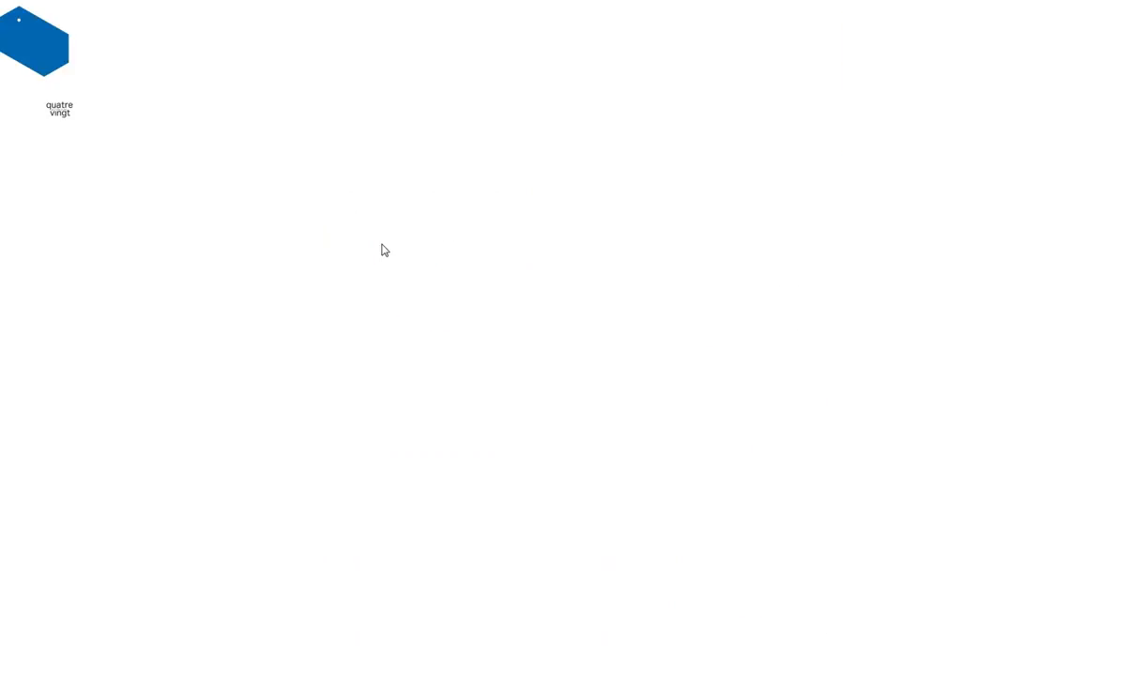
{"action": "right_click", "coordinate": [45, 79]}
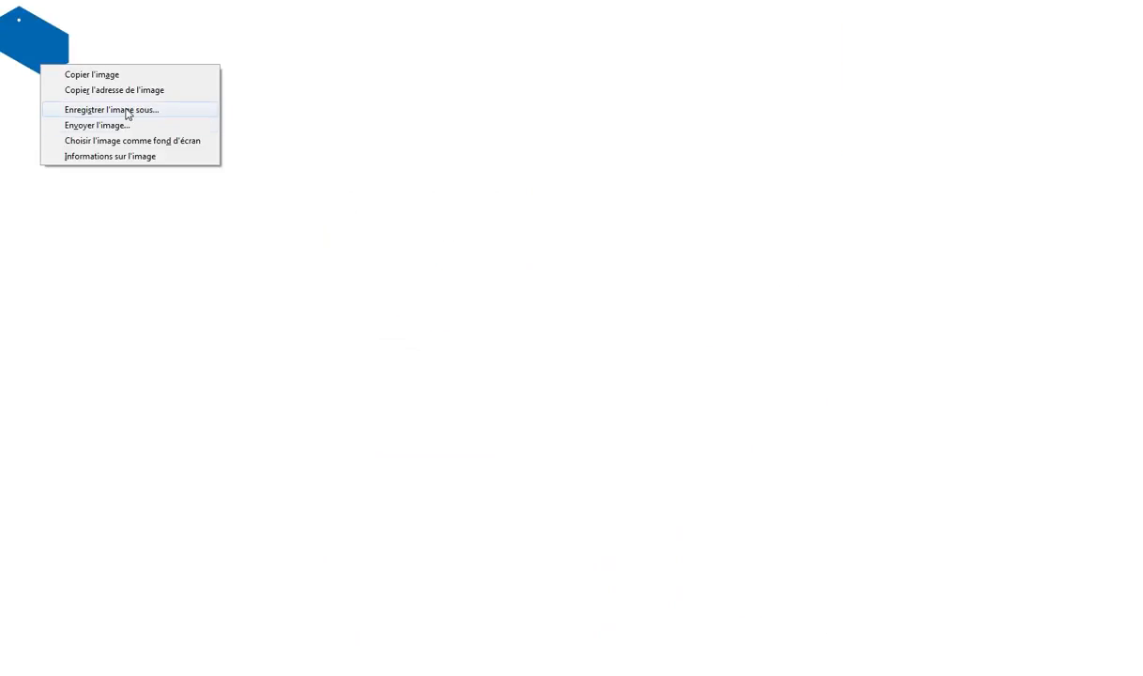
{"action": "left_click", "coordinate": [125, 108]}
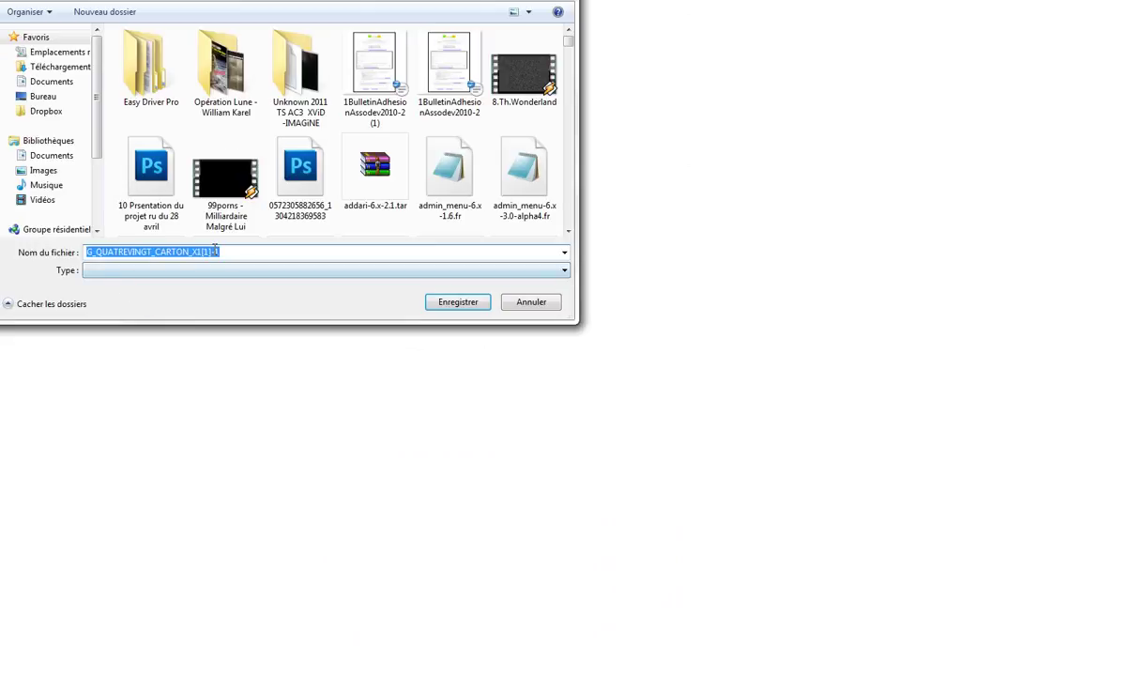
{"action": "type", "text": "Arsena"}
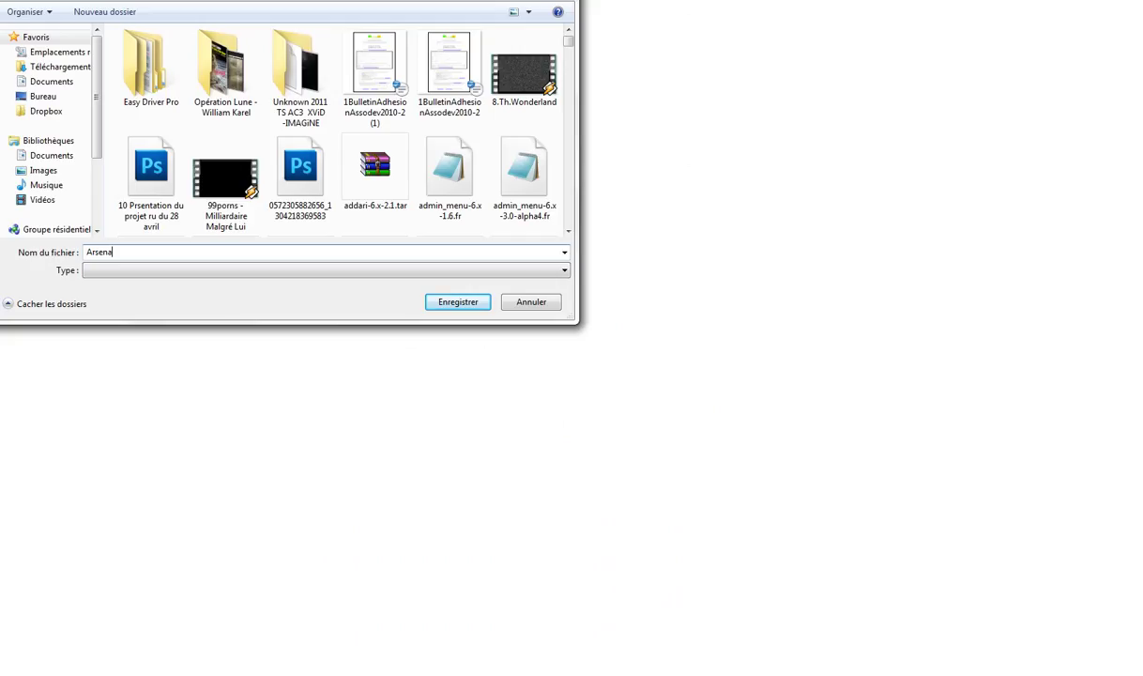
{"action": "type", "text": "l"}
{"action": "left_click", "coordinate": [60, 101]}
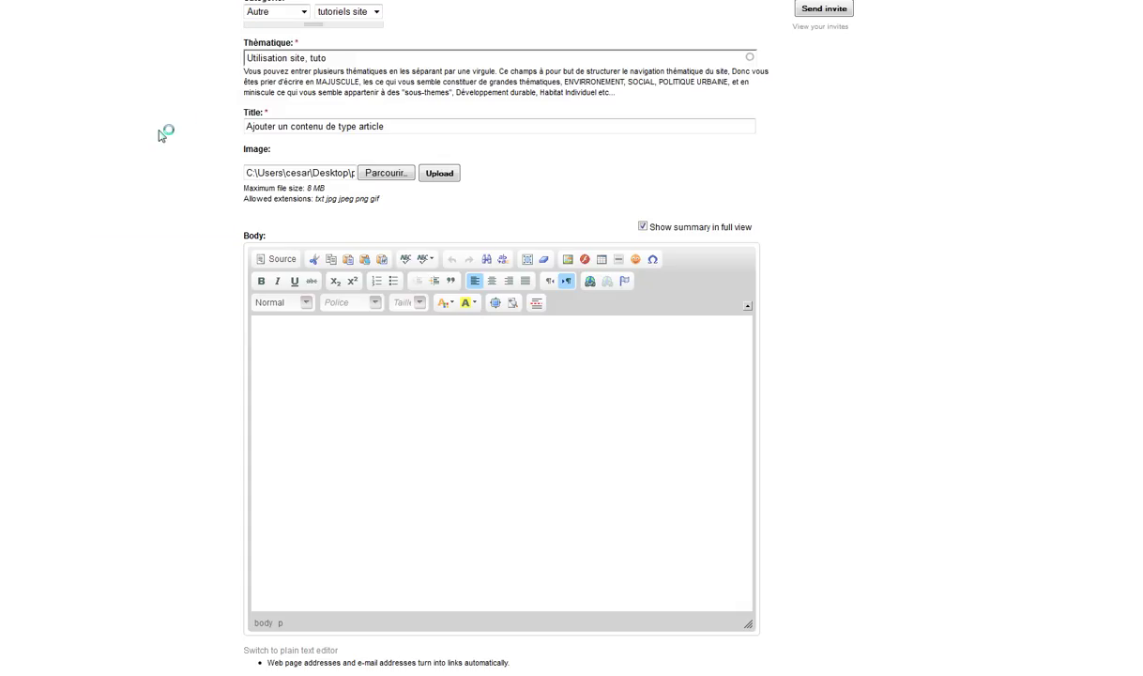
- Copy the full exhibition text from the "Paris et sa diversité" heading through the closing registration lines
{"action": "scroll", "coordinate": [164, 122], "scroll_direction": "down", "scroll_amount": 3}
{"action": "scroll", "coordinate": [147, 132], "scroll_direction": "up", "scroll_amount": 2}
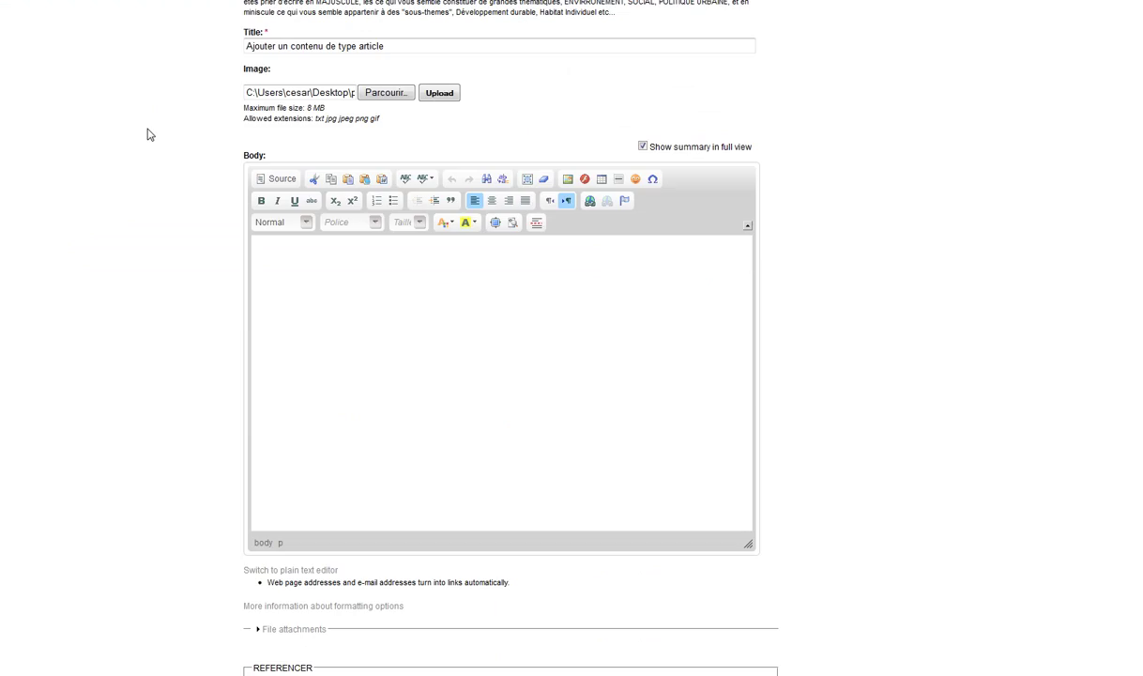
{"action": "scroll", "coordinate": [171, 107], "scroll_direction": "up", "scroll_amount": 3}
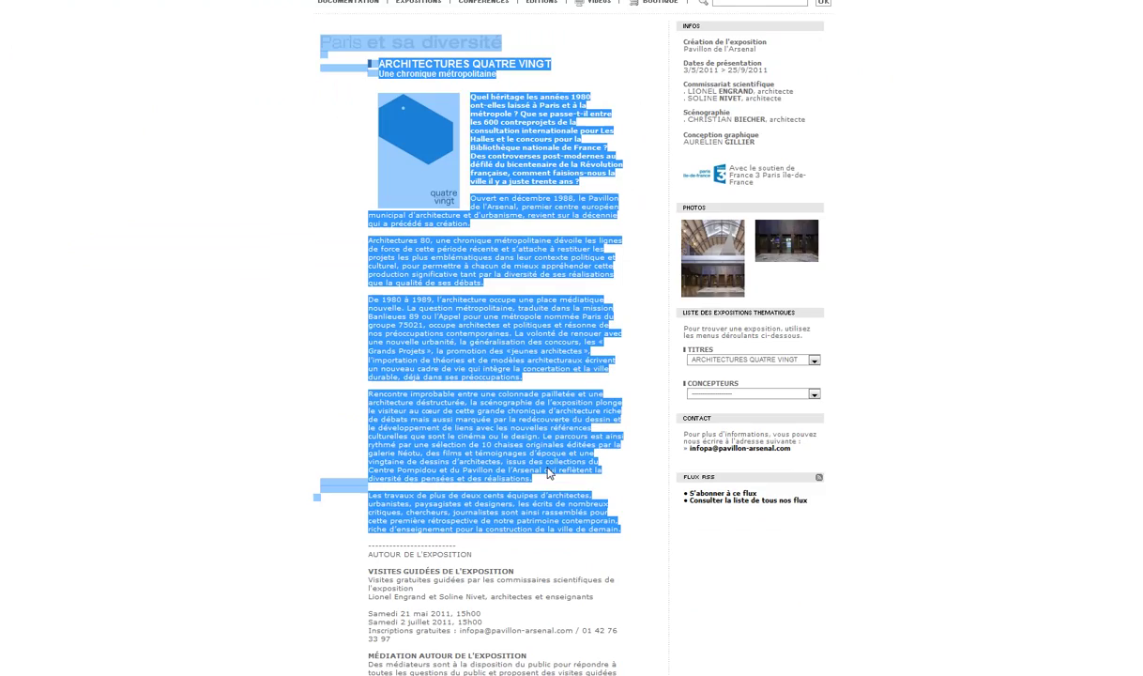
{"action": "scroll", "coordinate": [549, 471], "scroll_direction": "down", "scroll_amount": 1}
{"action": "scroll", "coordinate": [591, 467], "scroll_direction": "down", "scroll_amount": 3}
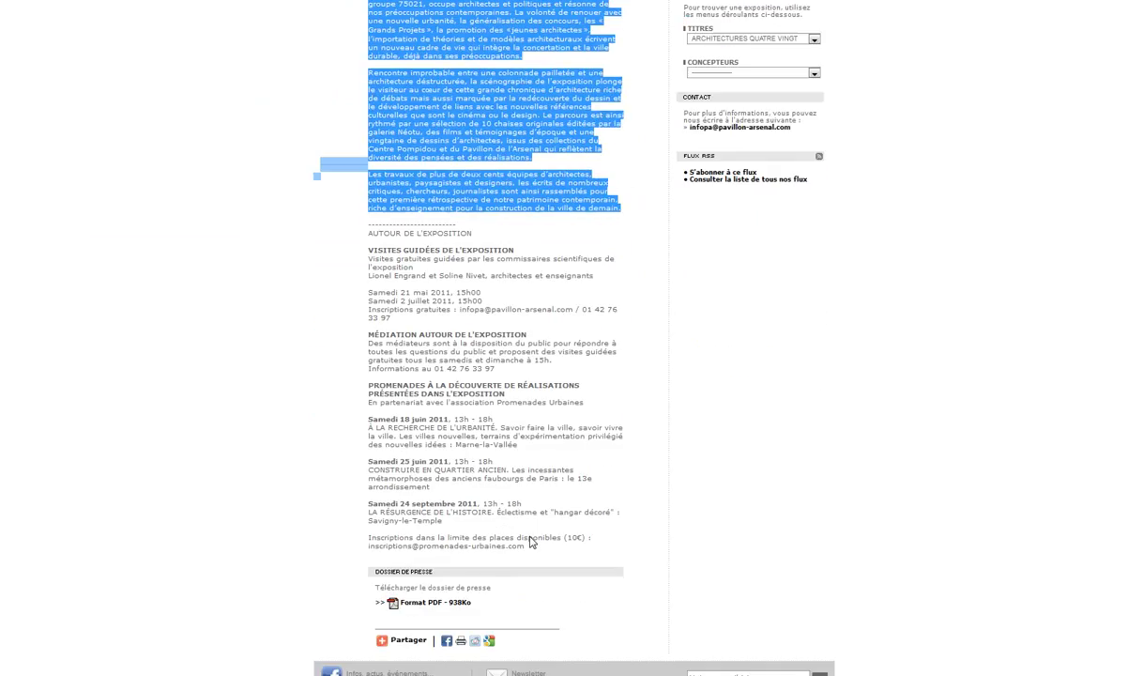
{"action": "left_click", "coordinate": [530, 542], "text": "shift"}
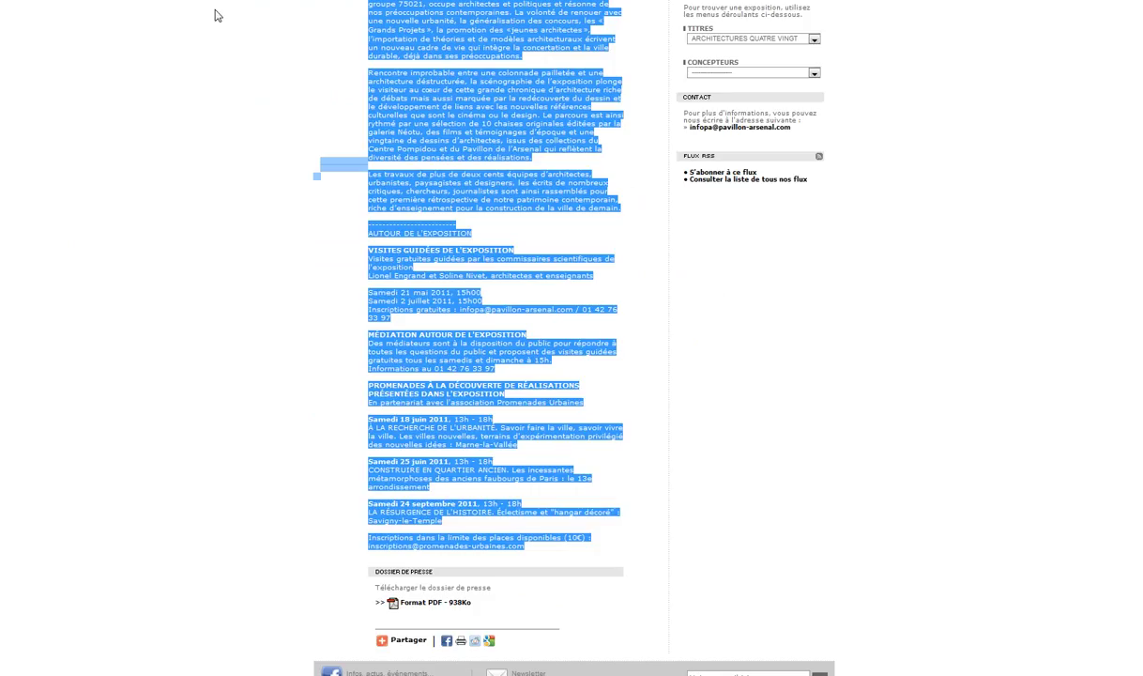
- Paste the exhibition text into the article's body and delete the blue hexagon image from it
{"action": "left_click", "coordinate": [288, 7]}
{"action": "scroll", "coordinate": [330, 489], "scroll_direction": "down", "scroll_amount": 1}
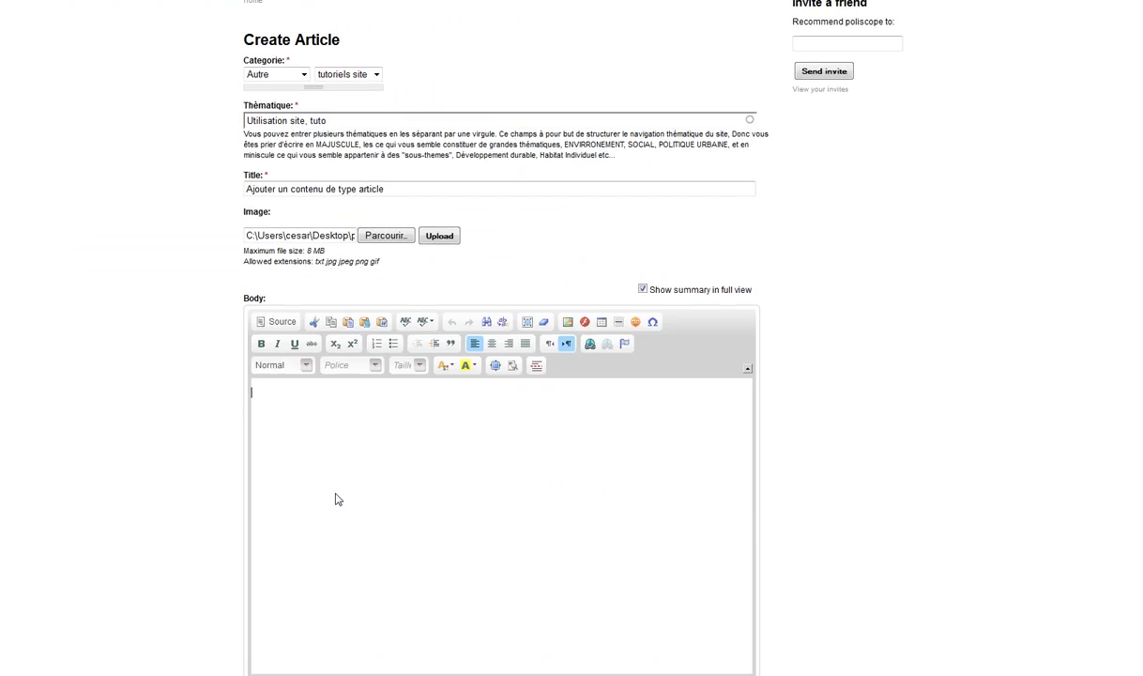
{"action": "key", "text": "ctrl+v"}
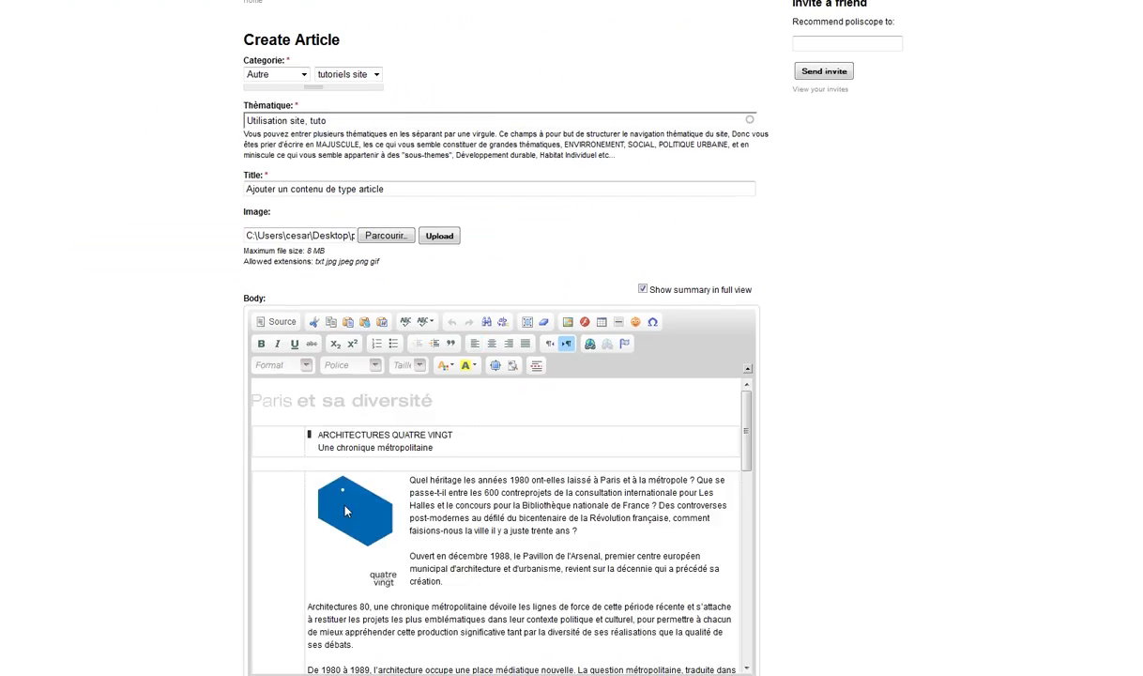
{"action": "left_click", "coordinate": [353, 528]}
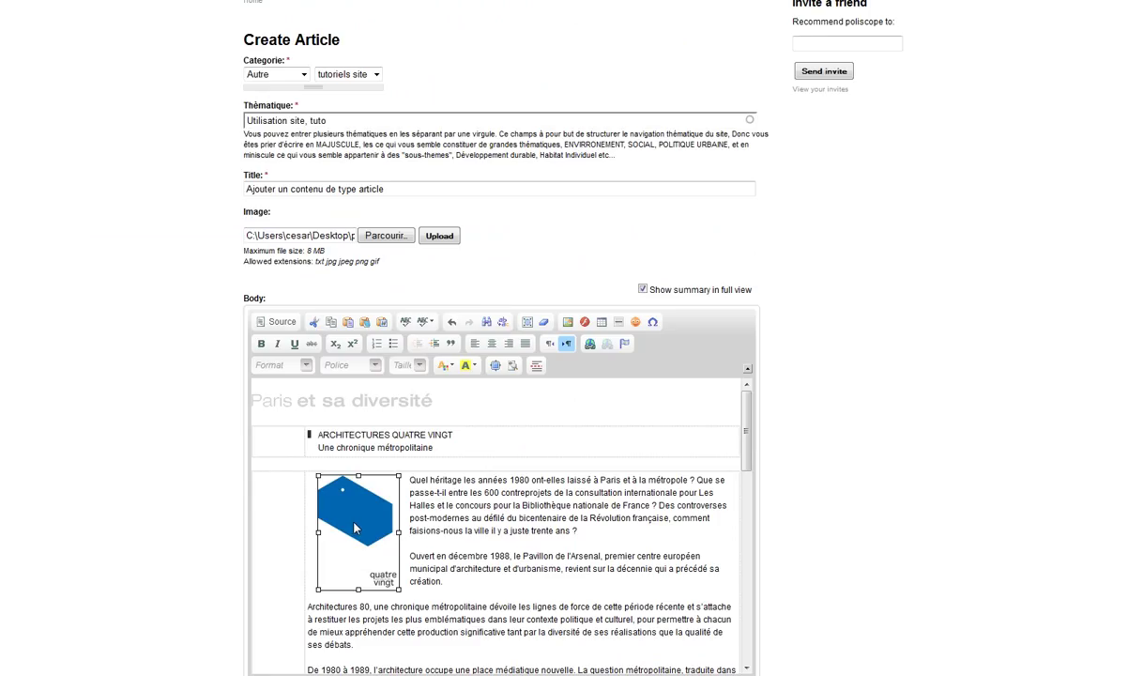
{"action": "key", "text": "Delete"}
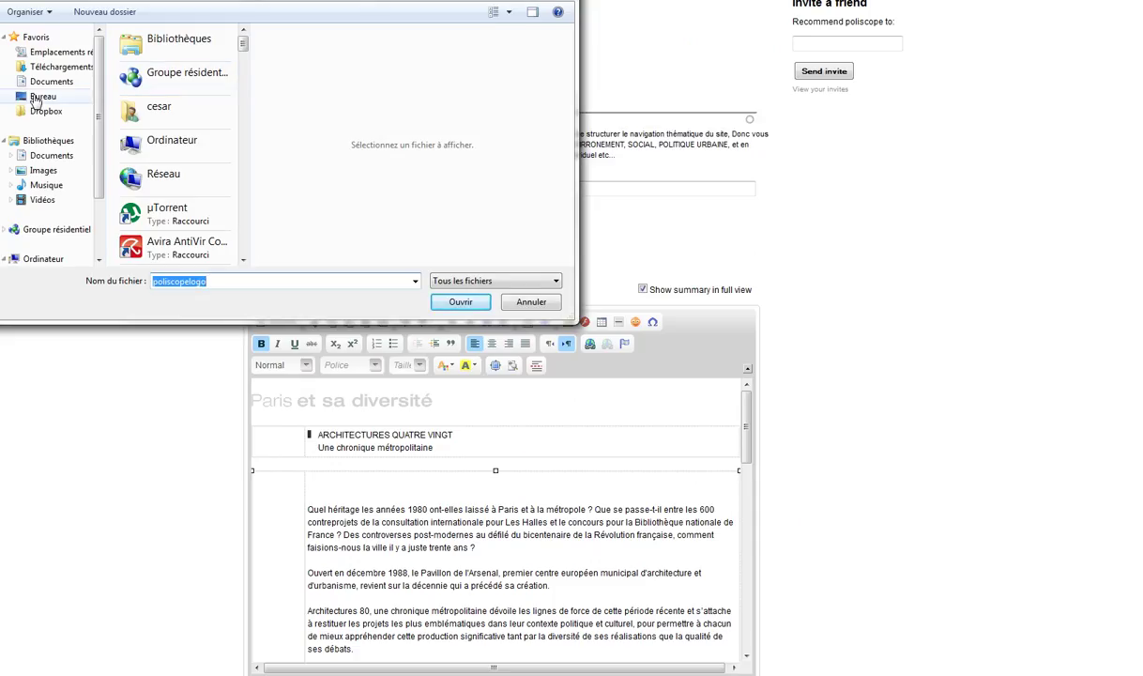
- Choose Arsenal.jpg from the desktop as the article's image file
{"action": "left_click", "coordinate": [43, 99]}
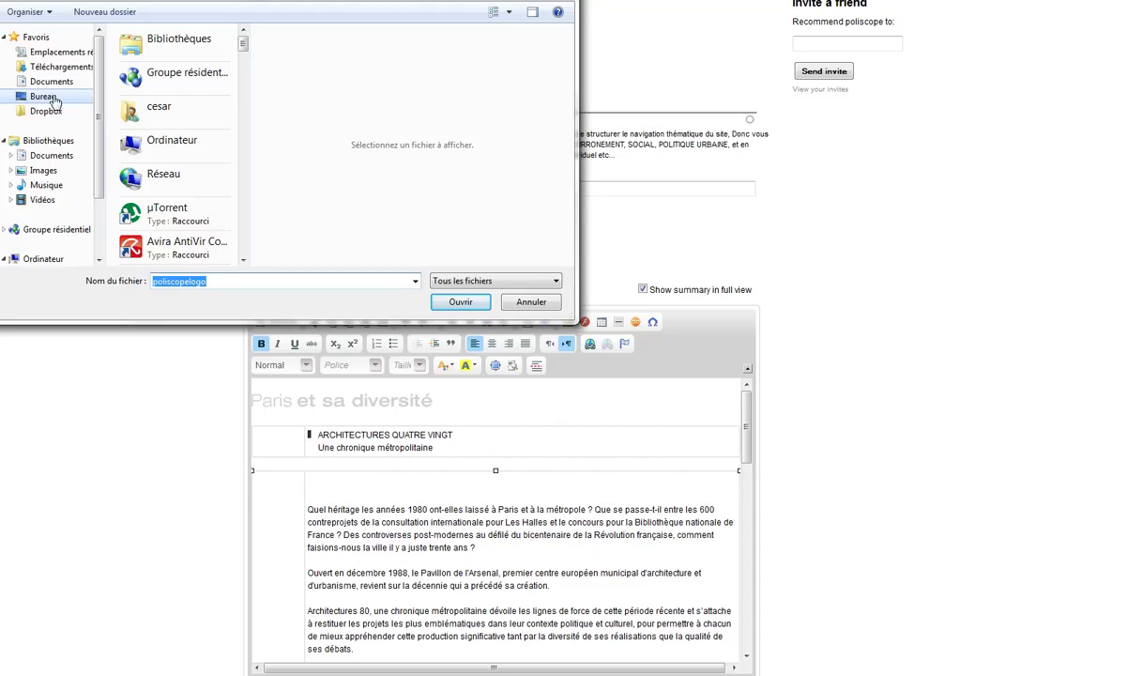
{"action": "left_click", "coordinate": [208, 282]}
{"action": "double_click", "coordinate": [208, 281]}
{"action": "key", "text": "BackSpace"}
{"action": "type", "text": "ar"}
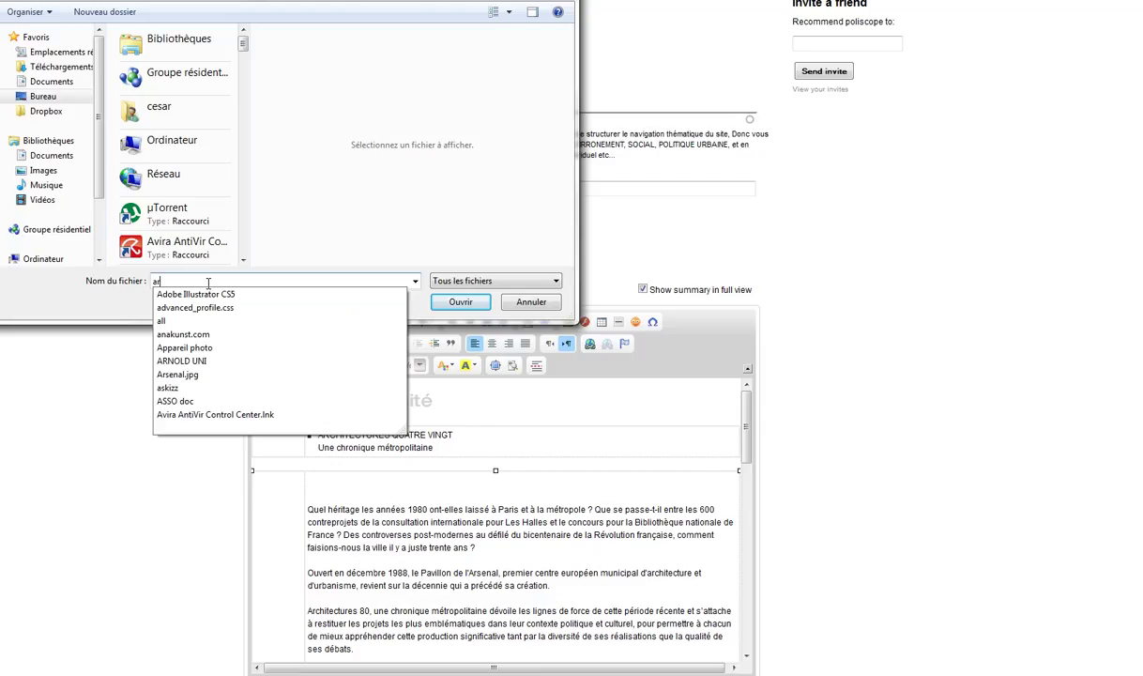
{"action": "left_click", "coordinate": [193, 375]}
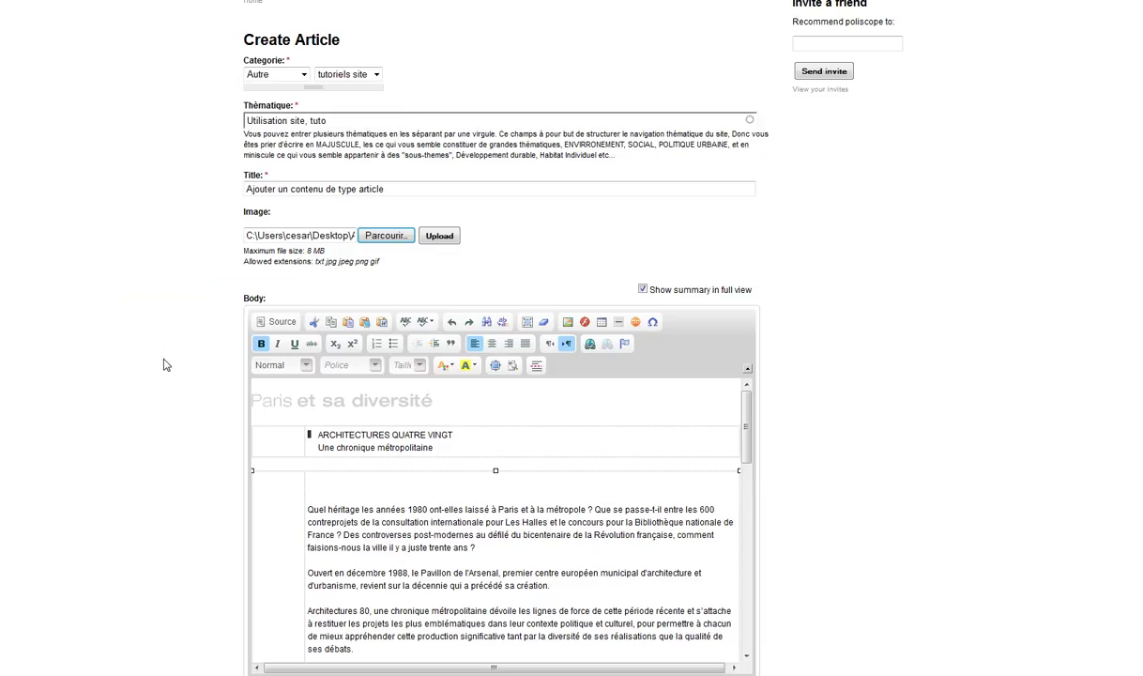
{"action": "scroll", "coordinate": [162, 358], "scroll_direction": "down", "scroll_amount": 5}
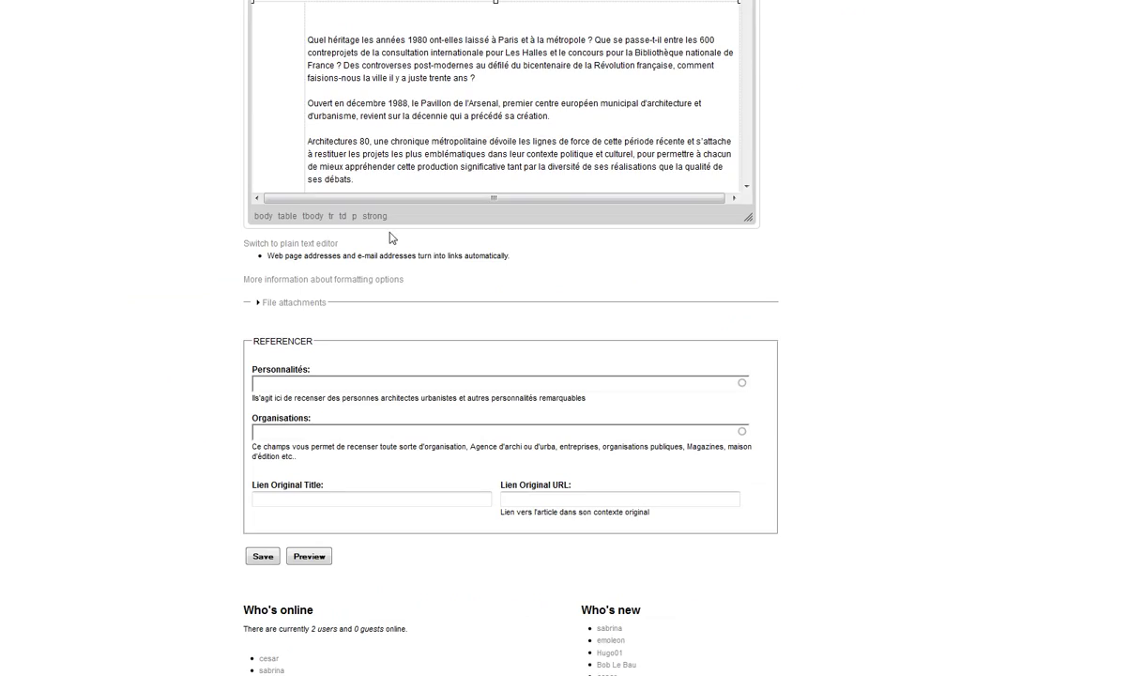
{"action": "scroll", "coordinate": [392, 238], "scroll_direction": "up", "scroll_amount": 6}
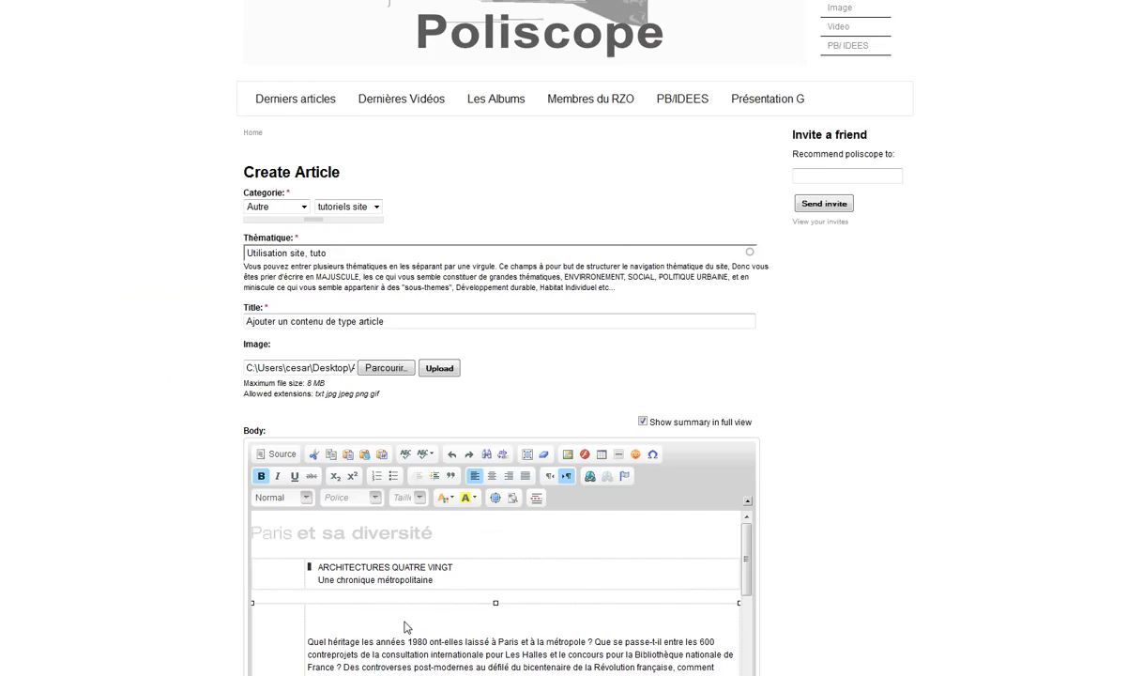
{"action": "scroll", "coordinate": [406, 627], "scroll_direction": "down", "scroll_amount": 10}
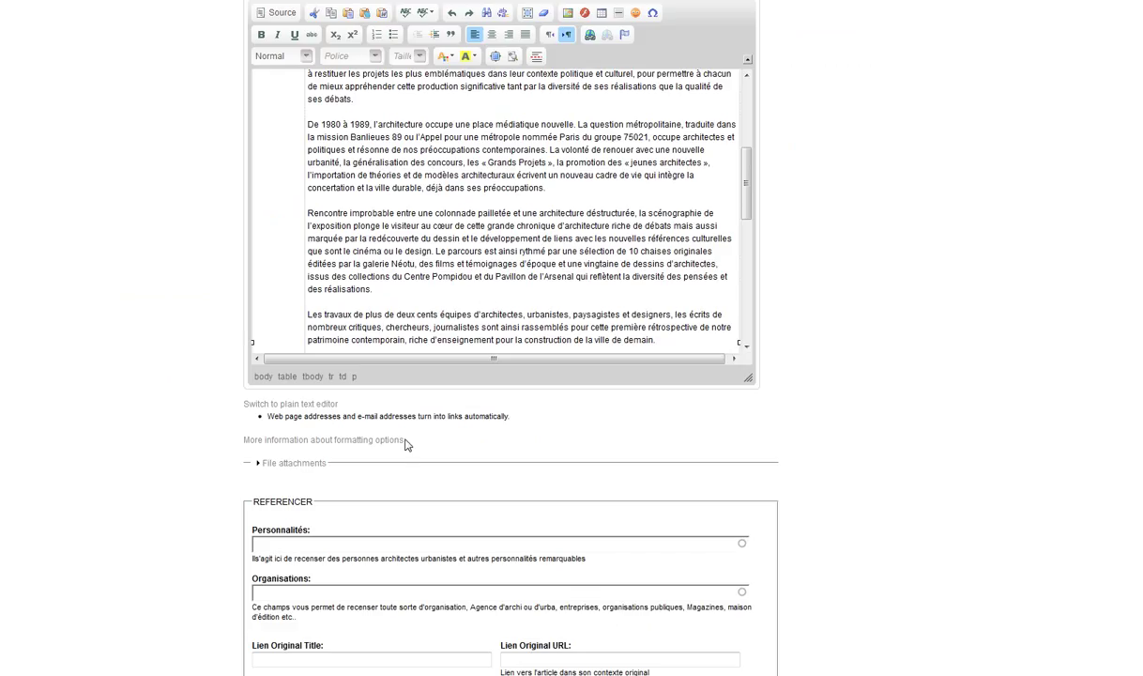
- Reference the organisations "Centre gorges Pompidou, Pavillon Arsenal" in the article
{"action": "scroll", "coordinate": [319, 497], "scroll_direction": "down", "scroll_amount": 3}
{"action": "left_click", "coordinate": [302, 432]}
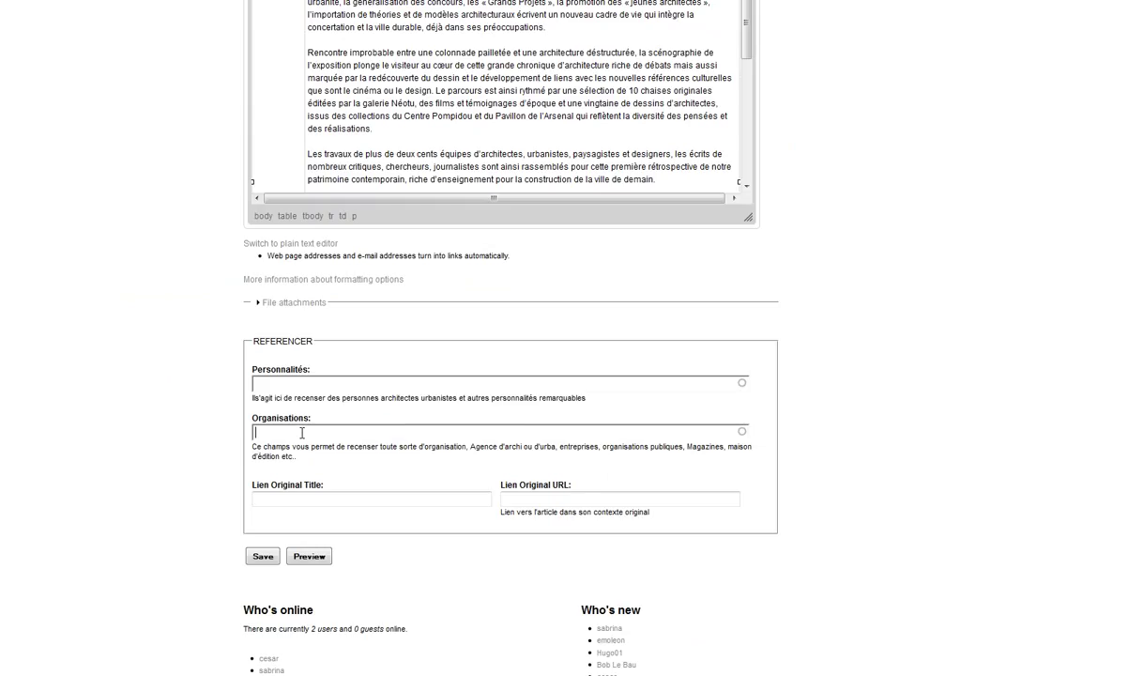
{"action": "type", "text": "Centre gorges Pompidou"}
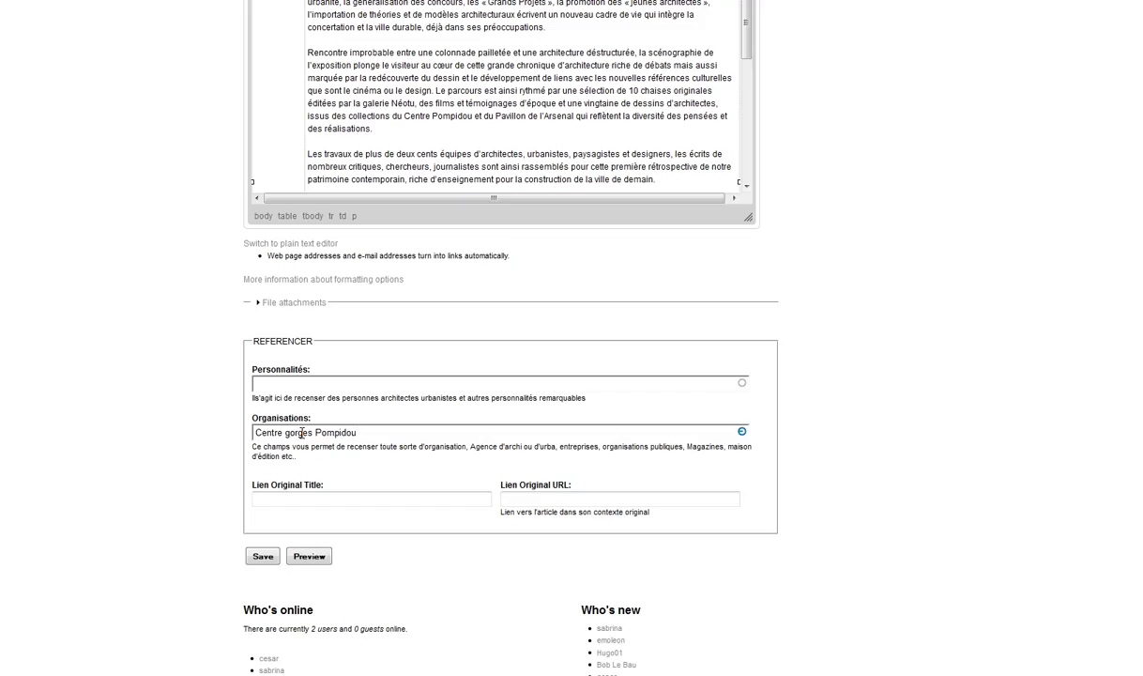
{"action": "type", "text": ", Pavillon Arsenal"}
- Copy the web address of the Pavillon de l'Arsenal exhibition page and paste it as the article's original link URL
{"action": "key", "text": "ctrl+Tab"}
{"action": "key", "text": "ctrl+l"}
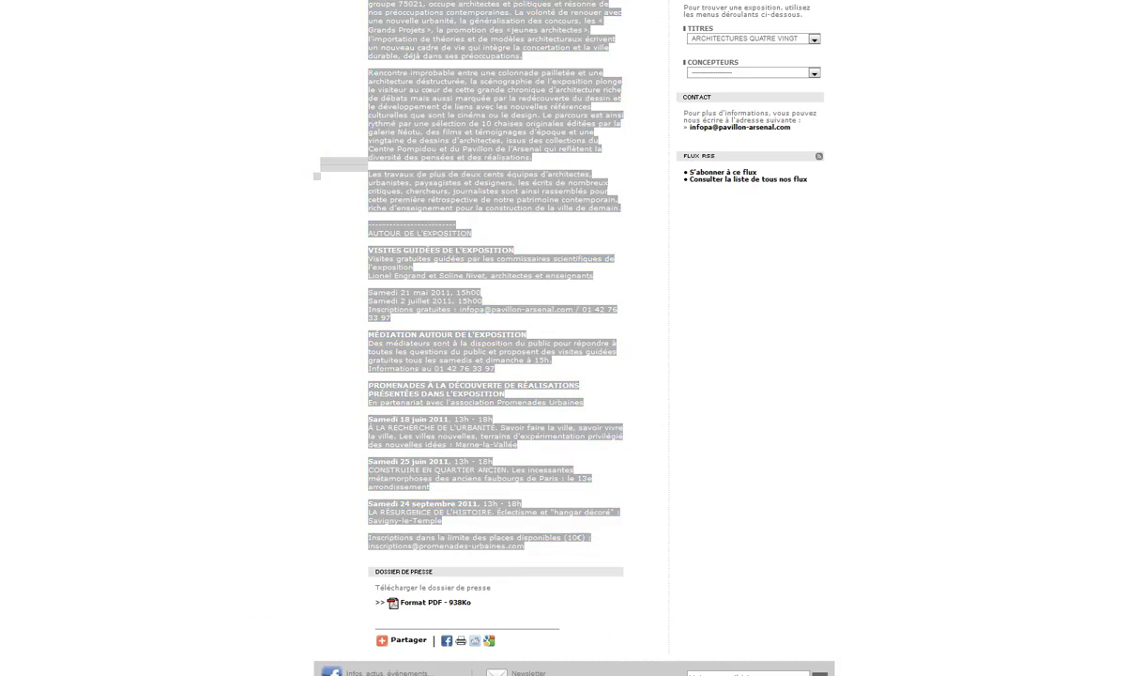
{"action": "key", "text": "ctrl+Tab"}
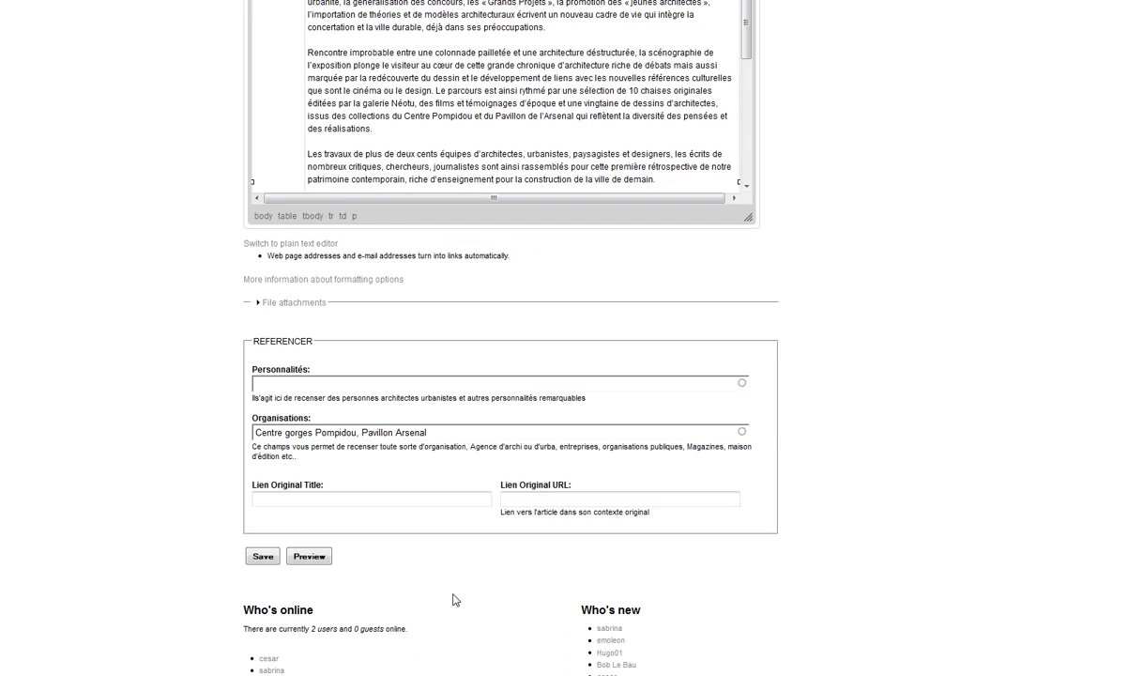
{"action": "left_click", "coordinate": [571, 502]}
{"action": "key", "text": "ctrl+v"}
{"action": "key", "text": "Tab"}
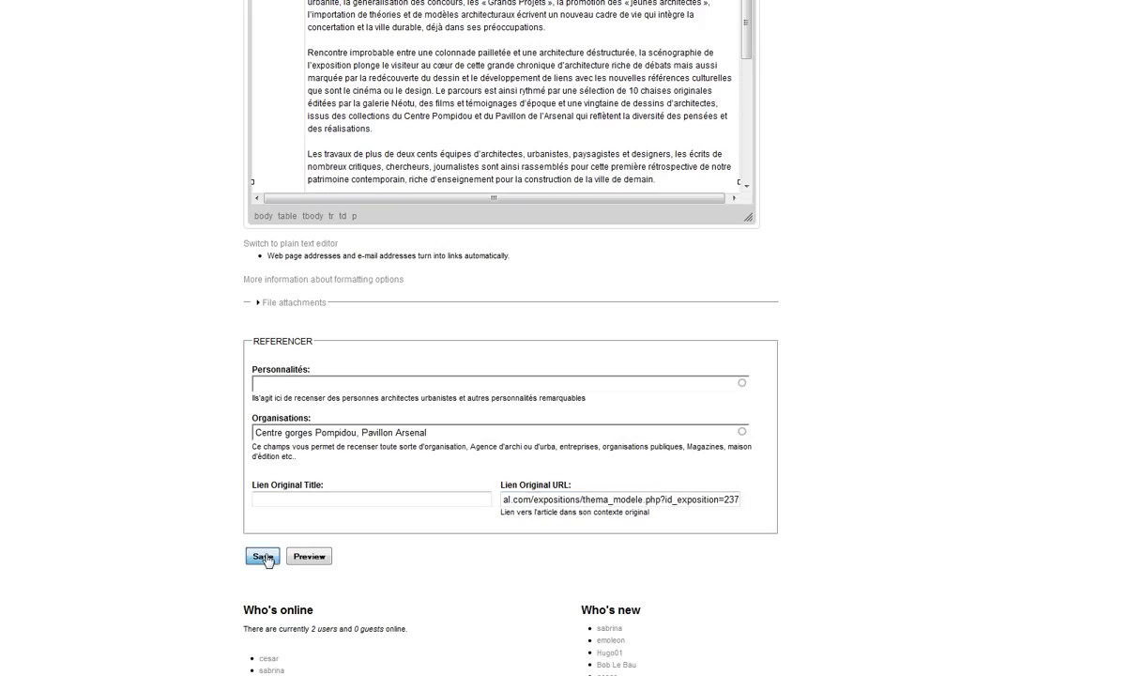
{"action": "left_click", "coordinate": [157, 209]}
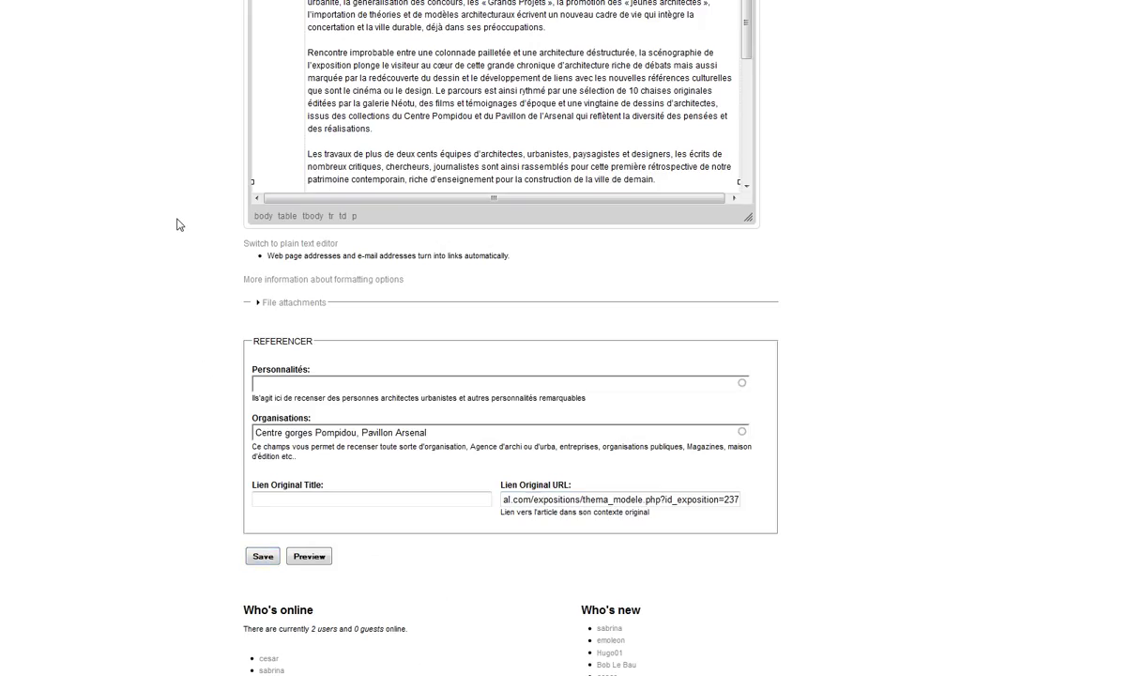